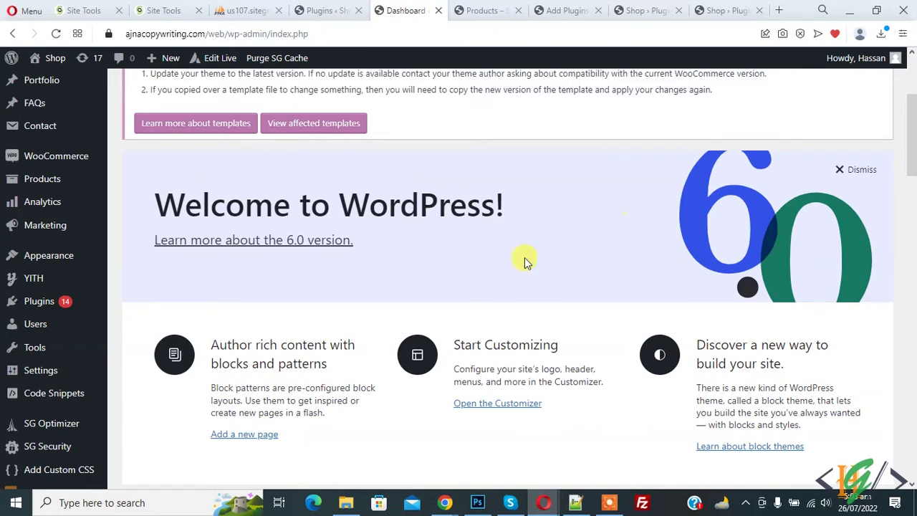
# Step: Find the YITH Pre-Order for WooCommerce plugin in the plugin directory, then install and activate it
pyautogui.moveTo(71, 304)
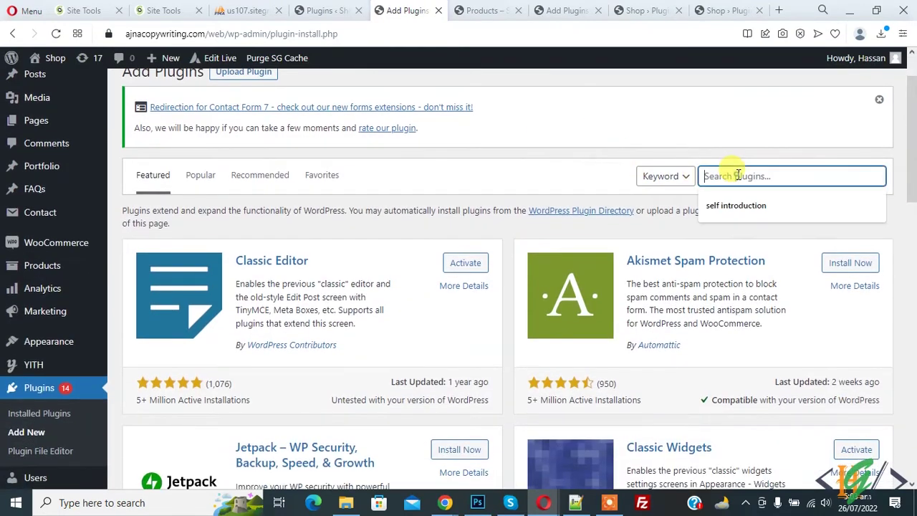
pyautogui.write('YITH Pre-Order for WooCommerce')
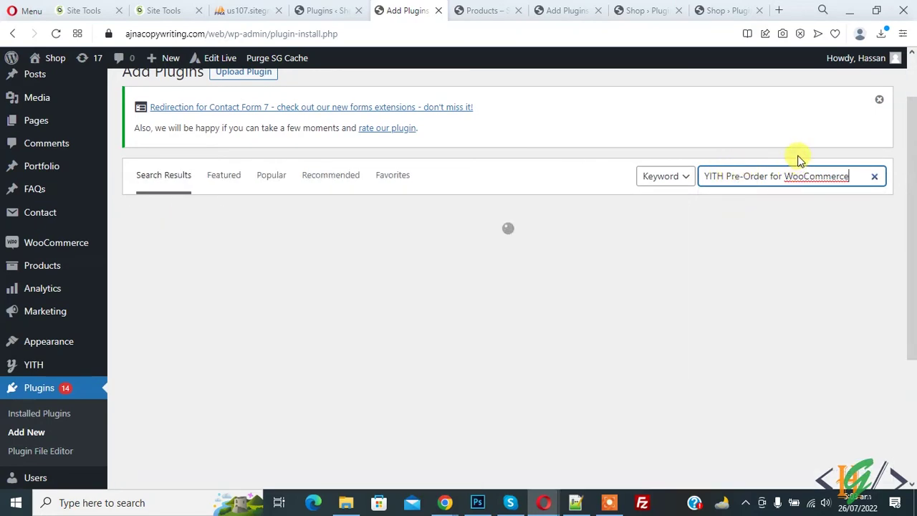
pyautogui.scroll(-1, 577, 199)
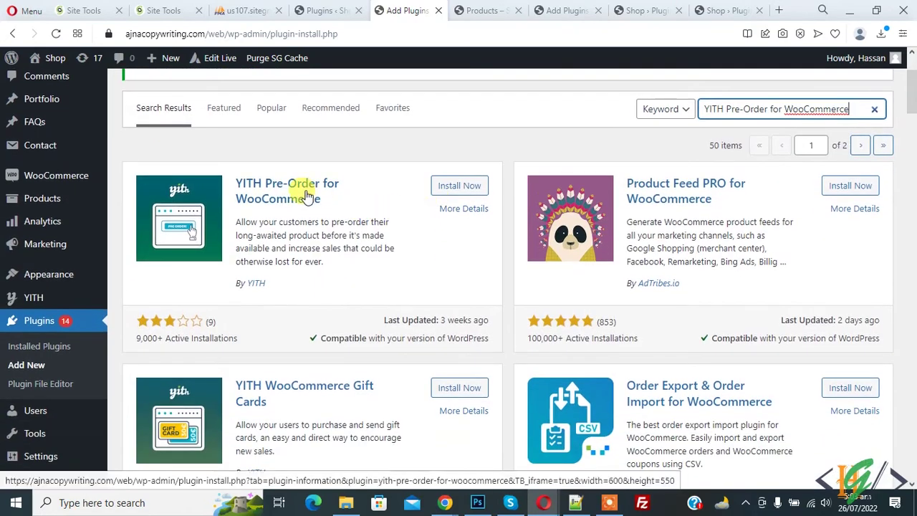
pyautogui.click(457, 186)
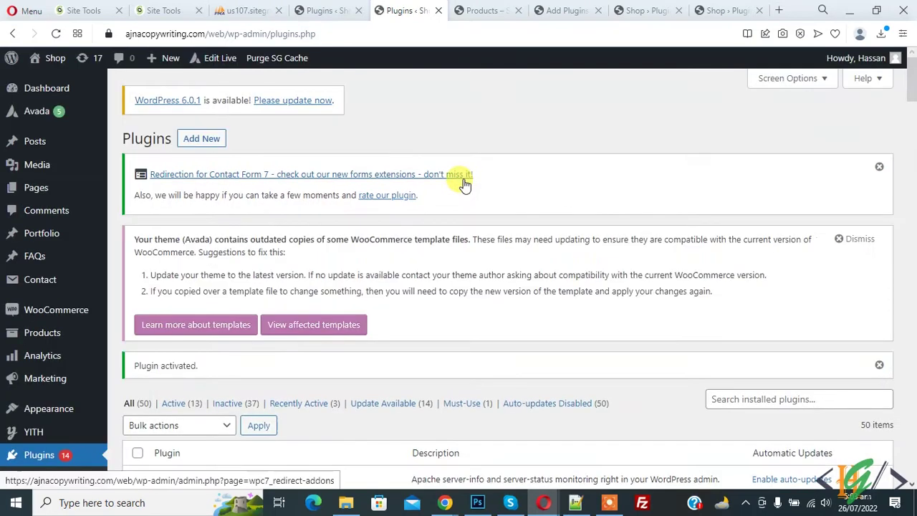
# Step: Open the YITH Pre-Order settings and review the general options
pyautogui.scroll(-2, 470, 175)
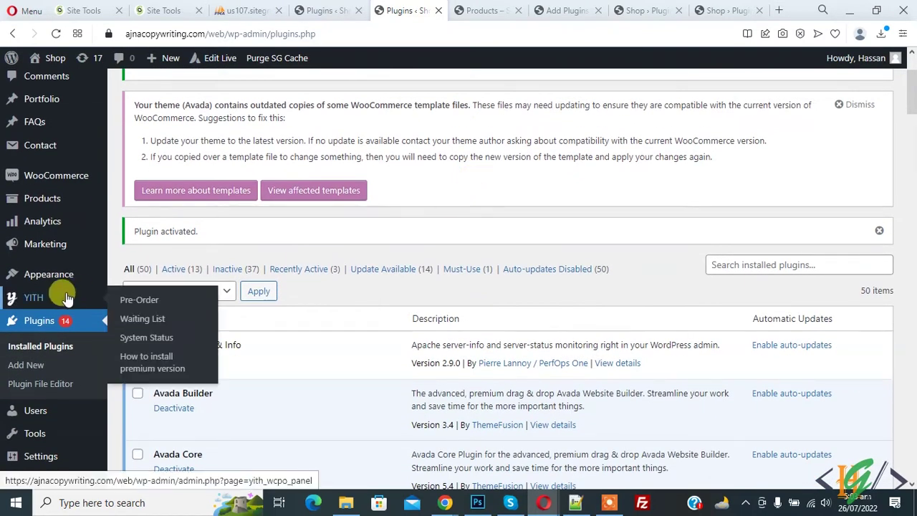
pyautogui.click(139, 300)
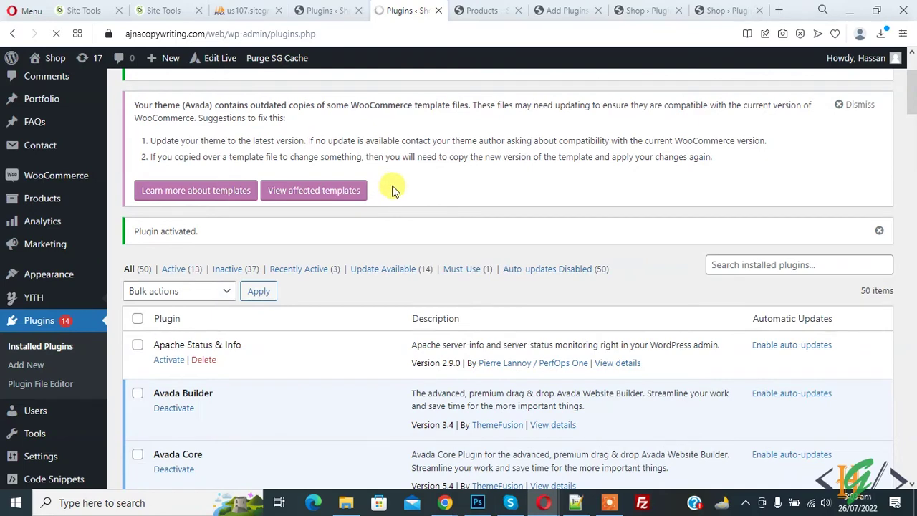
pyautogui.scroll(-1, 421, 154)
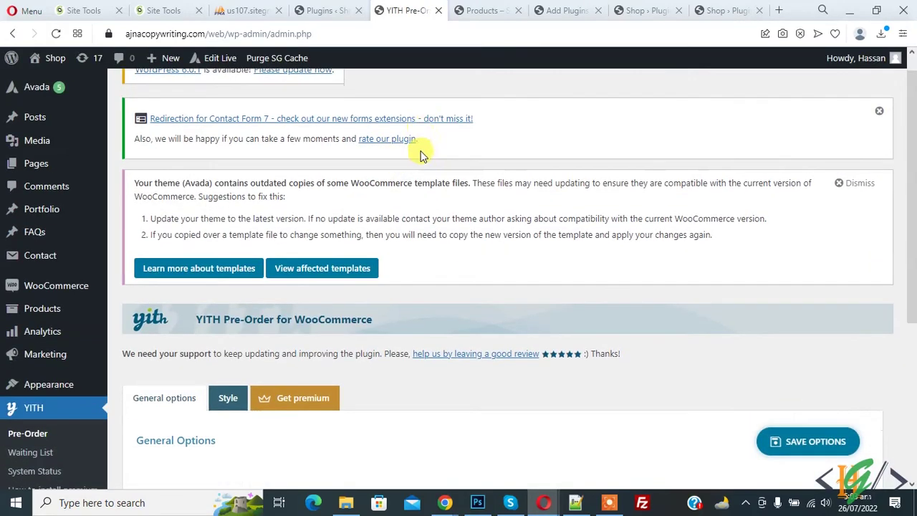
pyautogui.scroll(-4, 421, 154)
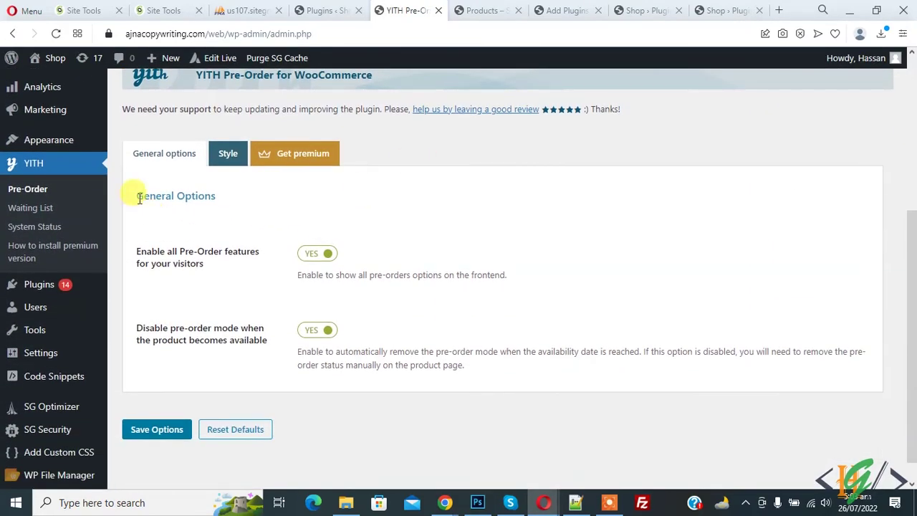
pyautogui.moveTo(139, 199); pyautogui.dragTo(225, 197)
pyautogui.click(185, 207)
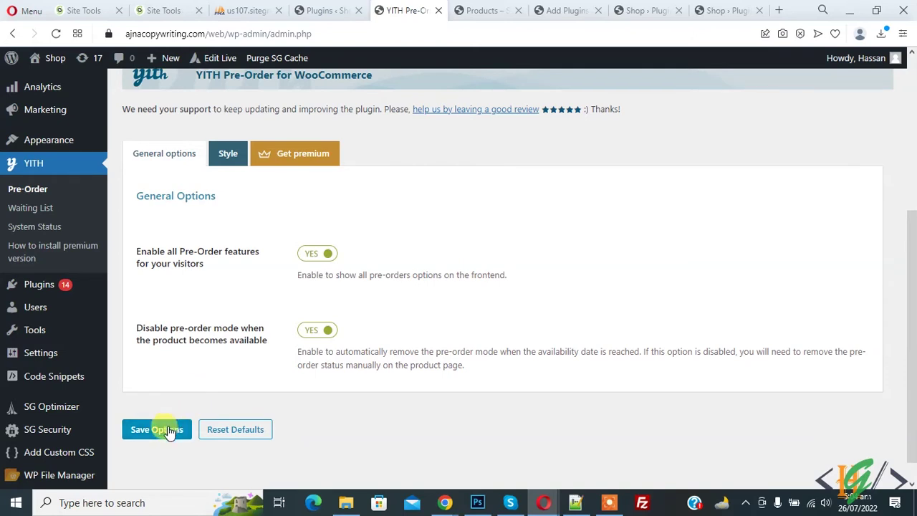
# Step: Review the plugin's style settings, including the price display, pre-order button label and availability text with its date and time placeholders
pyautogui.click(228, 153)
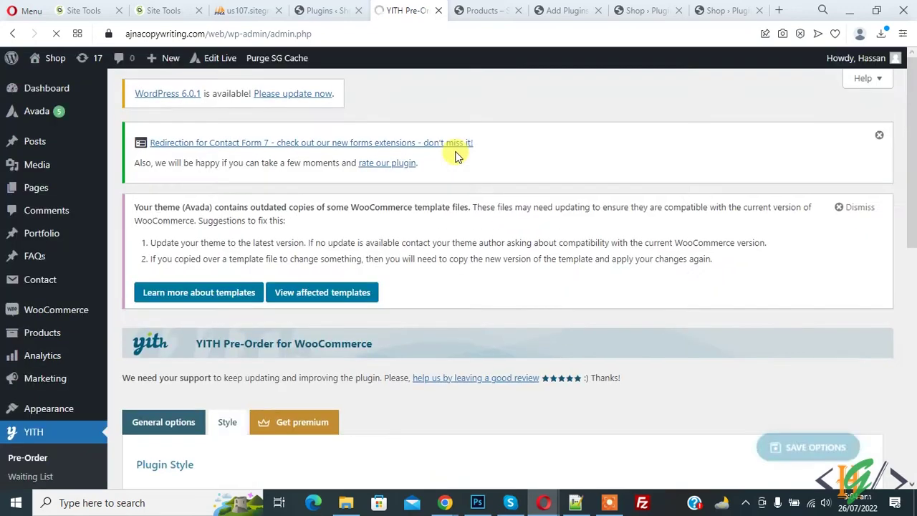
pyautogui.scroll(-6, 454, 154)
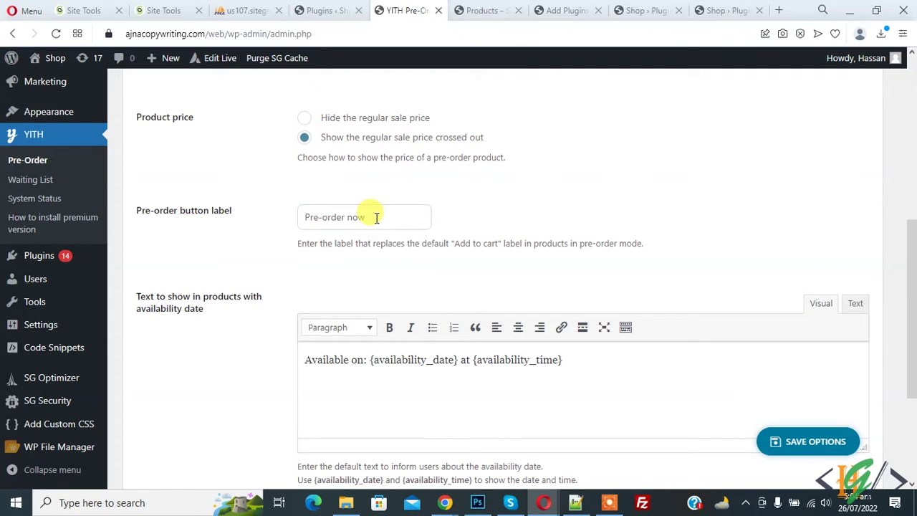
pyautogui.moveTo(376, 218); pyautogui.dragTo(293, 217)
pyautogui.click(292, 217)
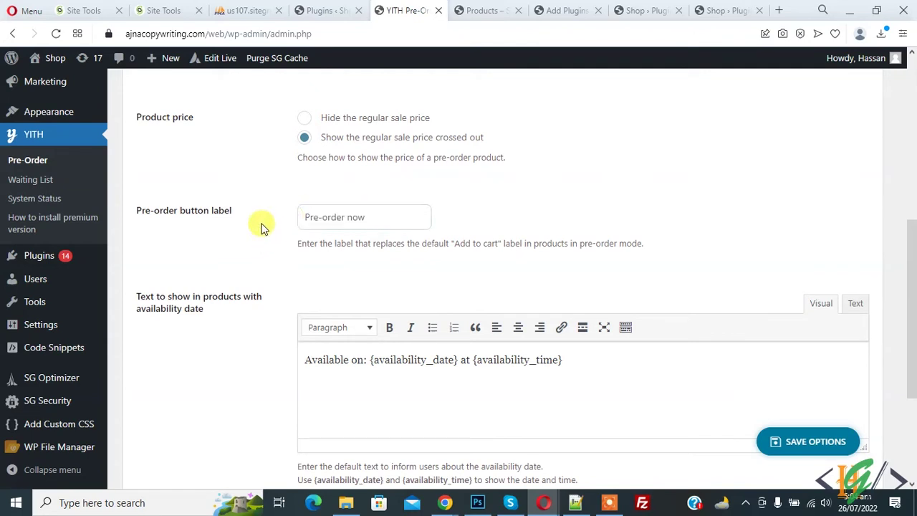
pyautogui.scroll(-1, 261, 228)
pyautogui.click(306, 292)
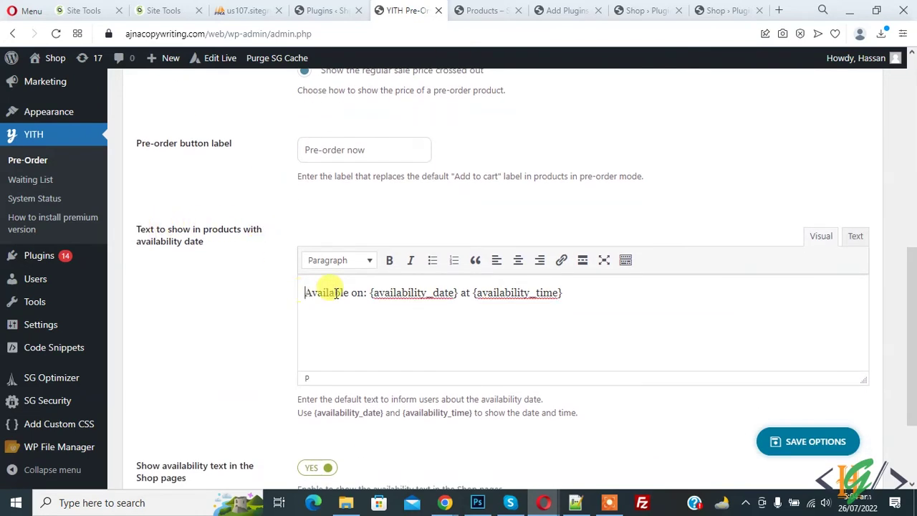
pyautogui.scroll(-1, 265, 296)
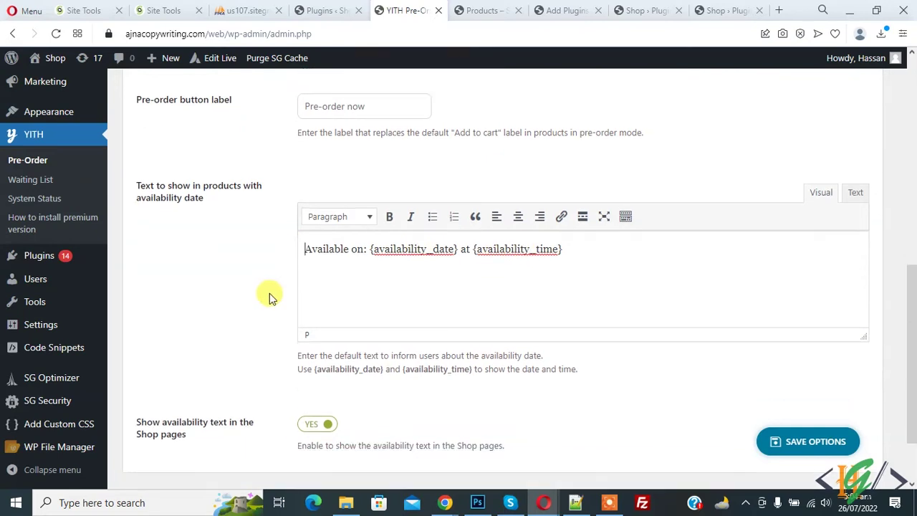
pyautogui.scroll(-1, 363, 262)
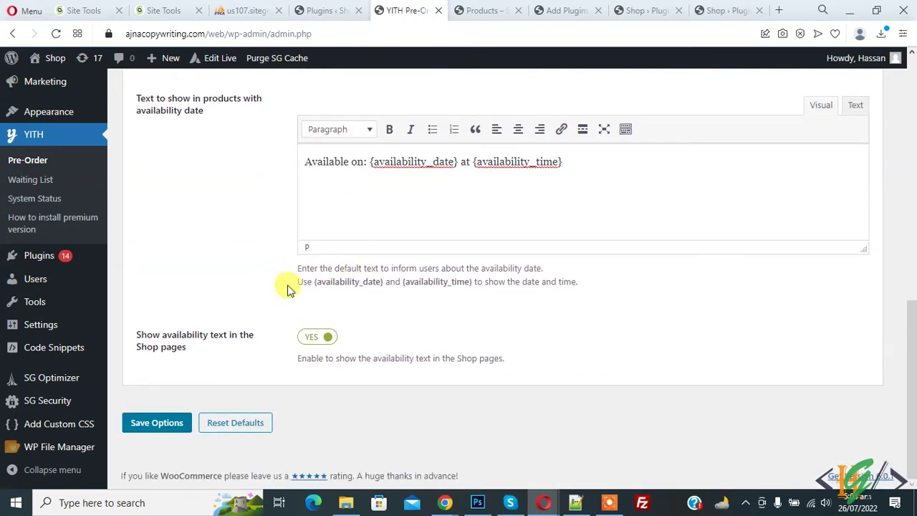
pyautogui.moveTo(322, 281); pyautogui.dragTo(573, 283)
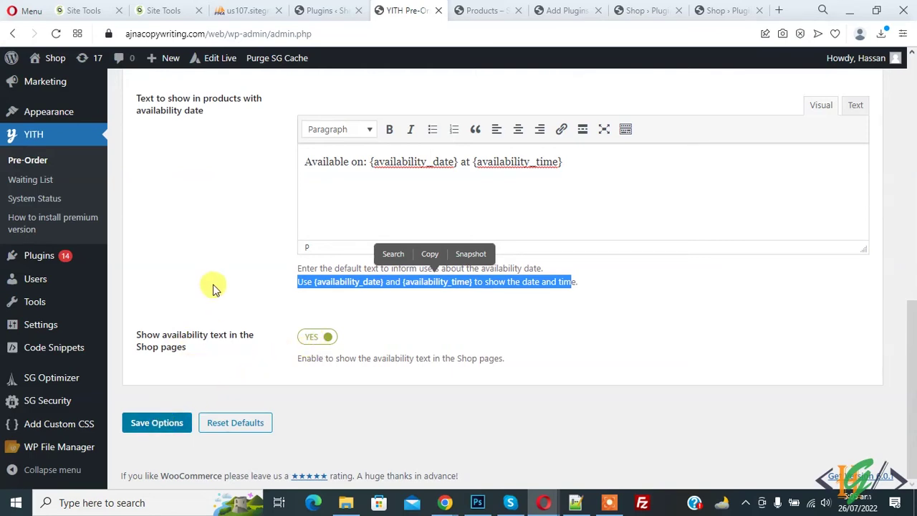
# Step: Go to the store's product list and open the Pink Sweater product for editing
pyautogui.scroll(3, 213, 287)
pyautogui.scroll(1, 122, 280)
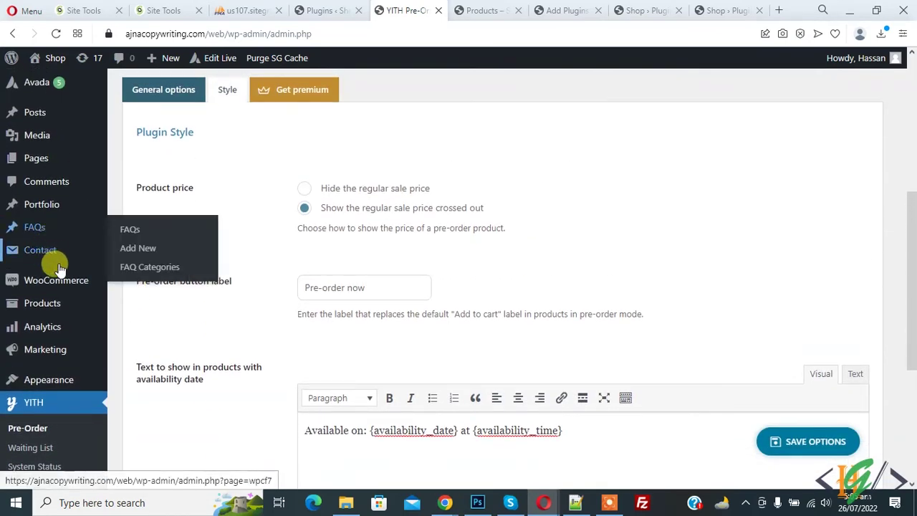
pyautogui.click(57, 310)
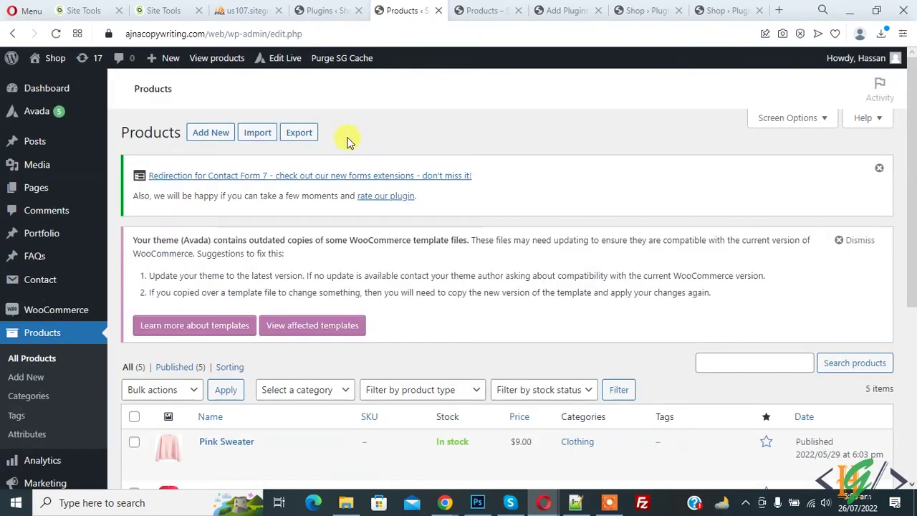
pyautogui.scroll(-3, 299, 232)
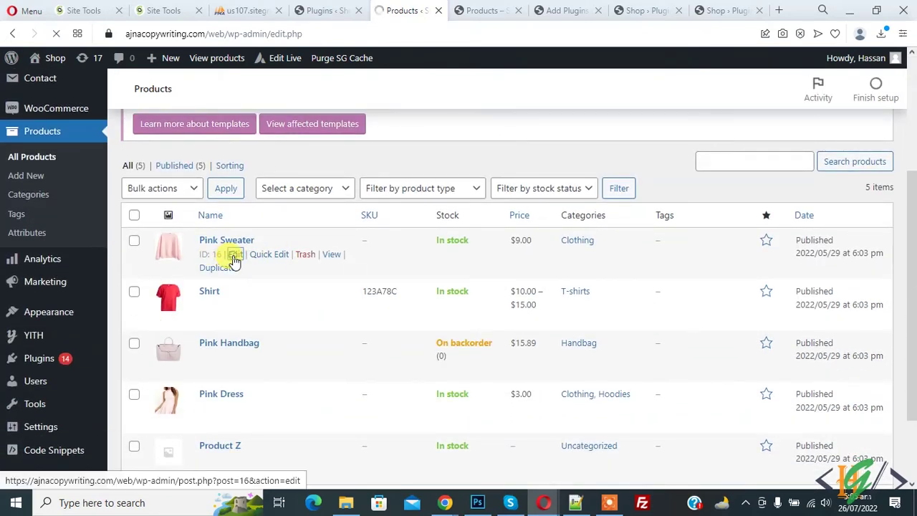
pyautogui.click(235, 256)
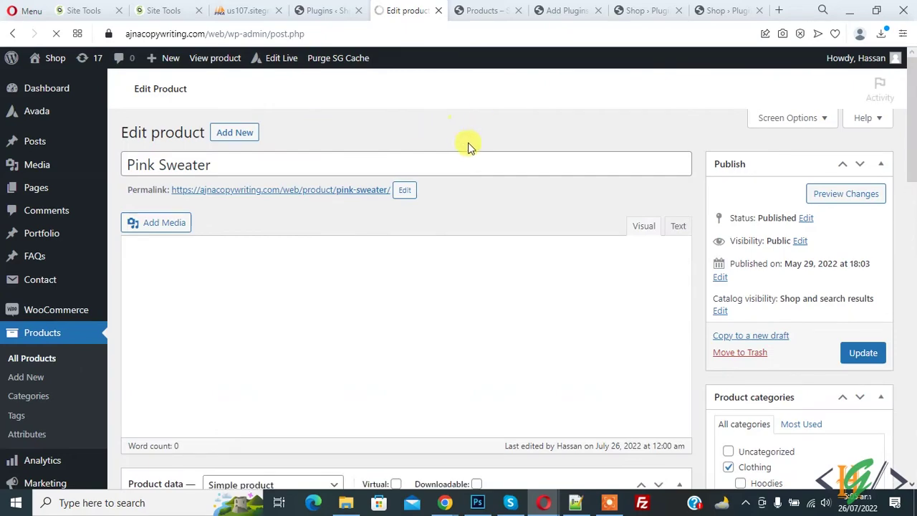
# Step: Enable the management of pre-order options in the Pink Sweater's product data
pyautogui.scroll(-10, 442, 132)
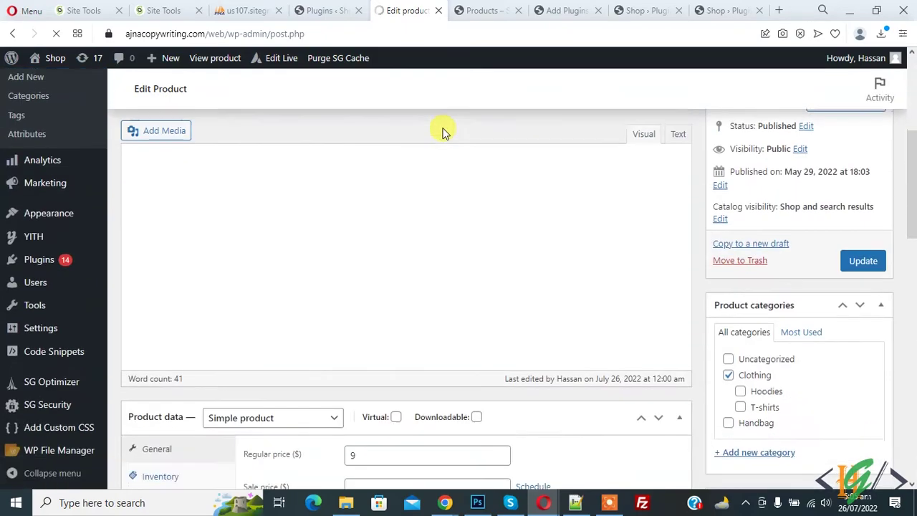
pyautogui.scroll(-4, 430, 179)
pyautogui.scroll(7, 430, 179)
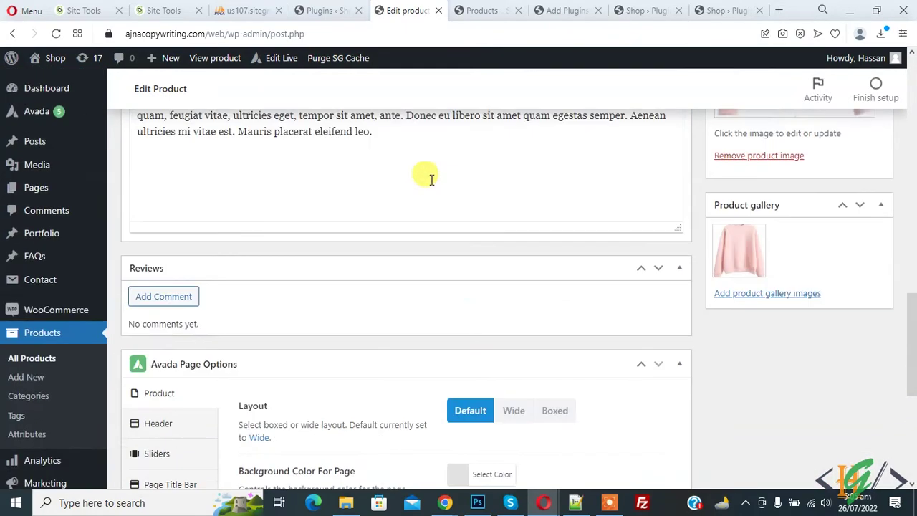
pyautogui.scroll(-3, 430, 178)
pyautogui.scroll(6, 430, 178)
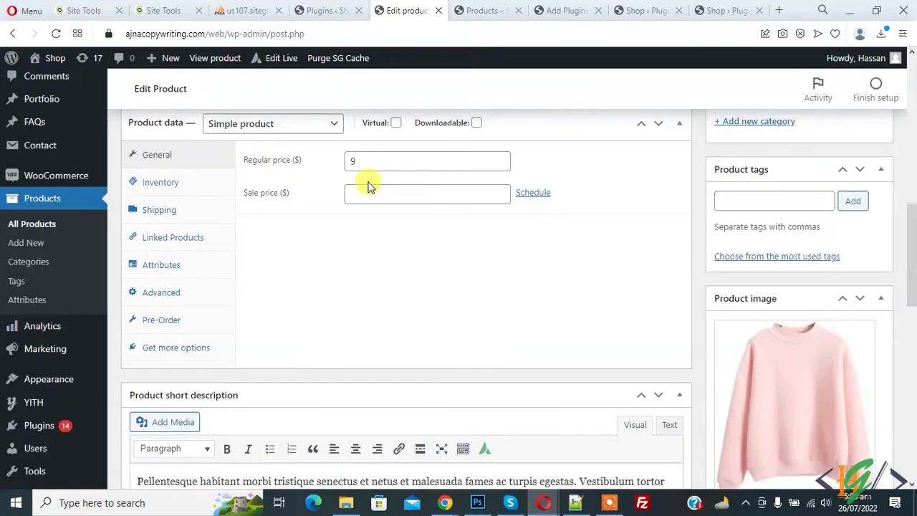
pyautogui.click(160, 323)
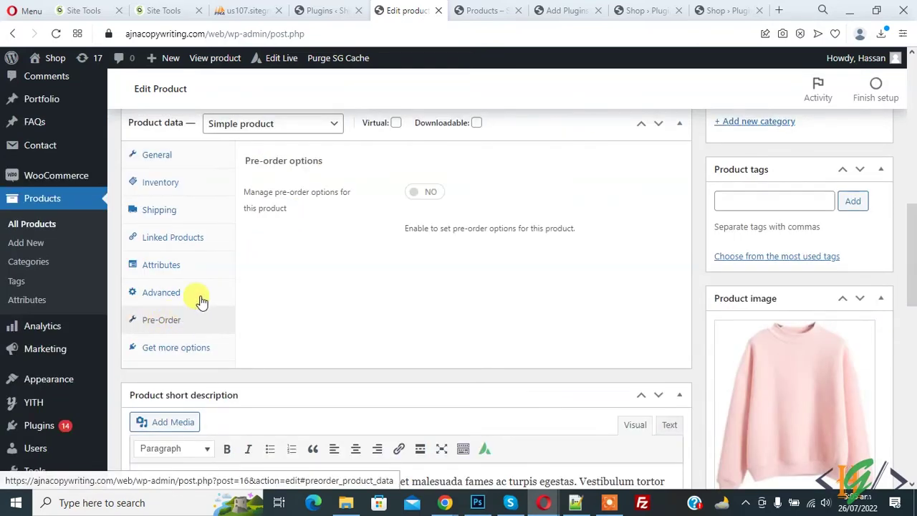
pyautogui.moveTo(242, 165); pyautogui.dragTo(324, 160)
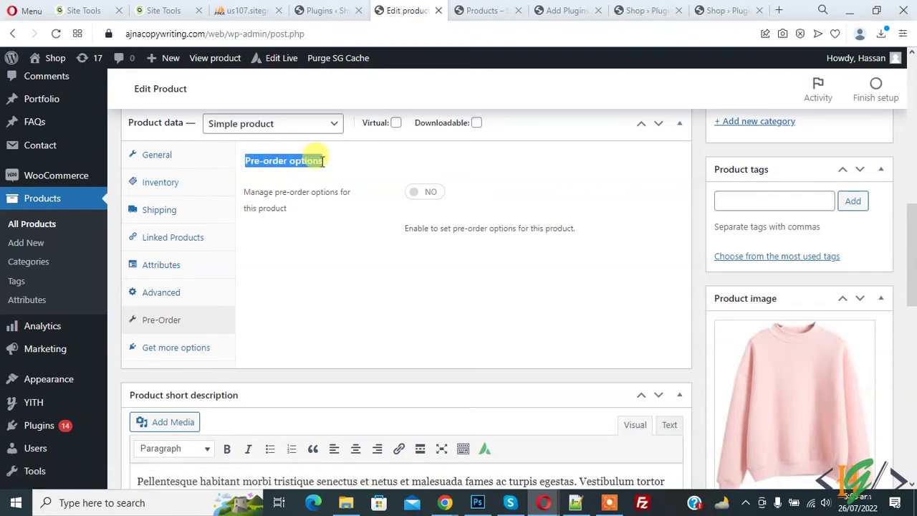
pyautogui.click(287, 191)
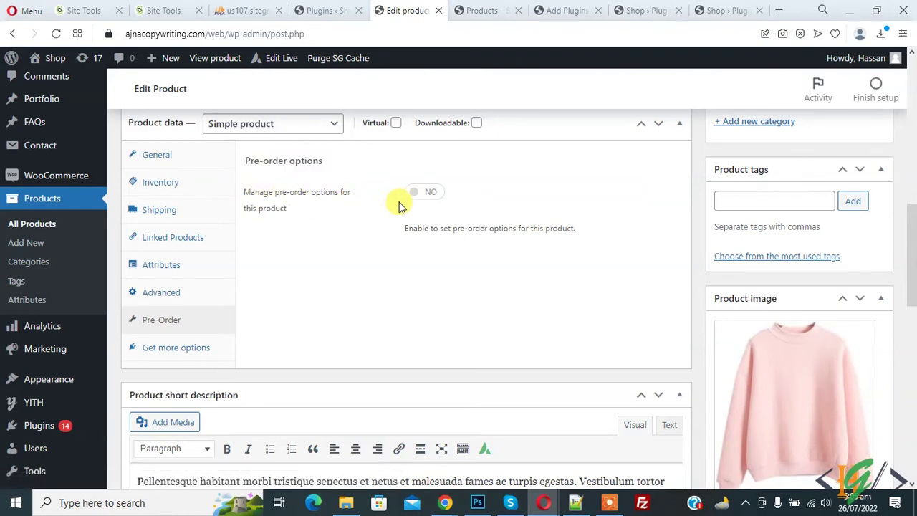
pyautogui.click(427, 196)
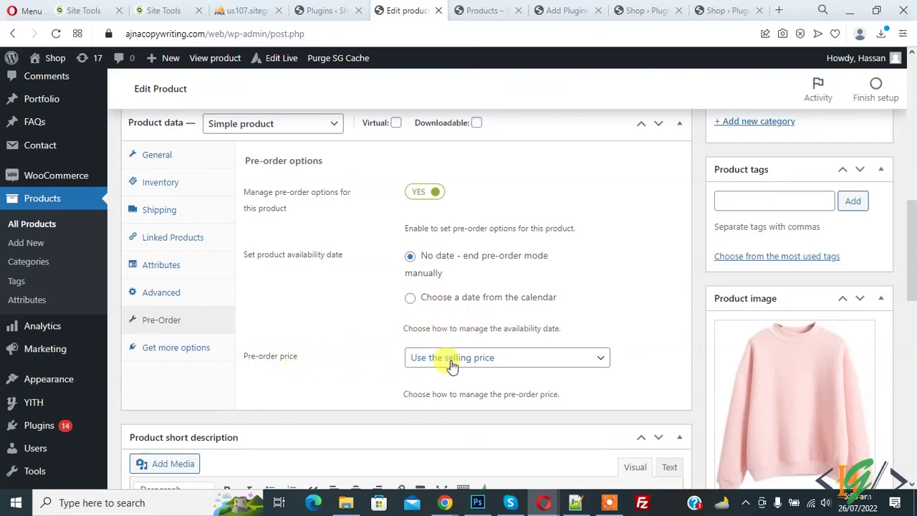
# Step: Check the product's regular price and try "Set a fixed pre-order price" as its pre-order price option
pyautogui.click(154, 155)
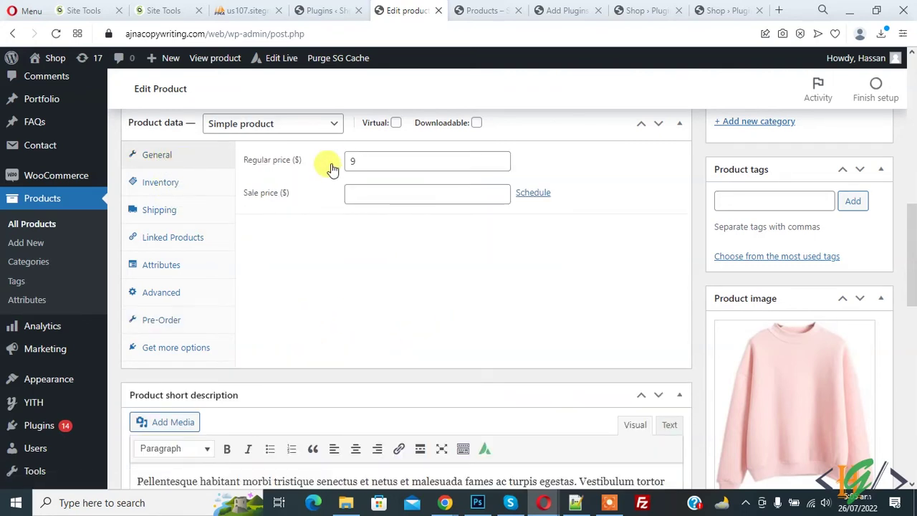
pyautogui.click(159, 320)
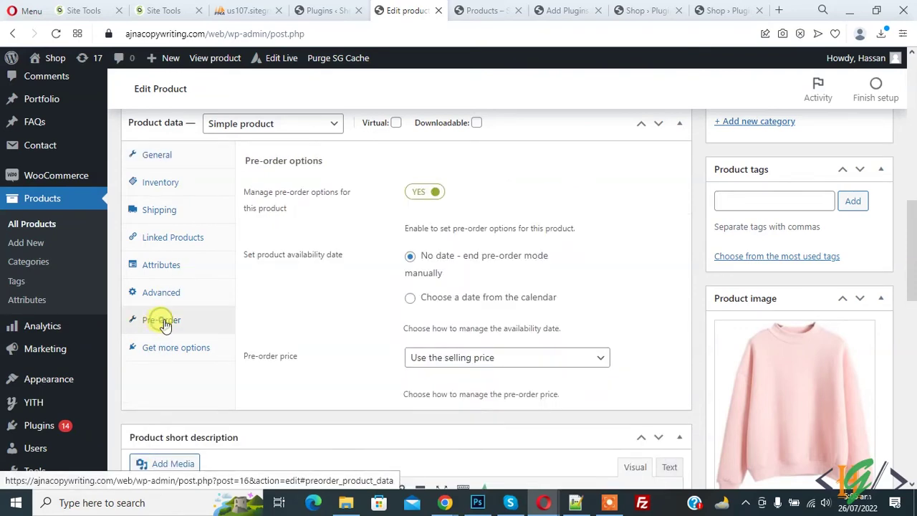
pyautogui.click(474, 362)
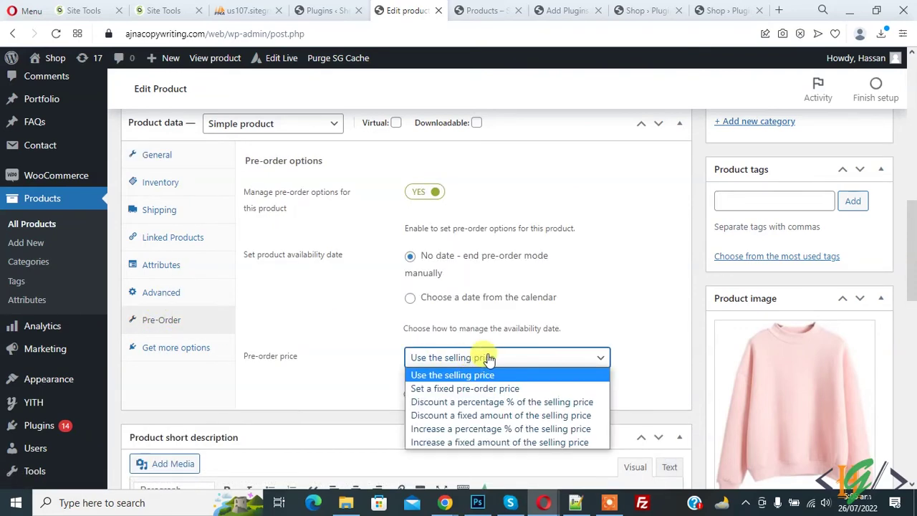
pyautogui.scroll(-1, 481, 351)
pyautogui.click(479, 295)
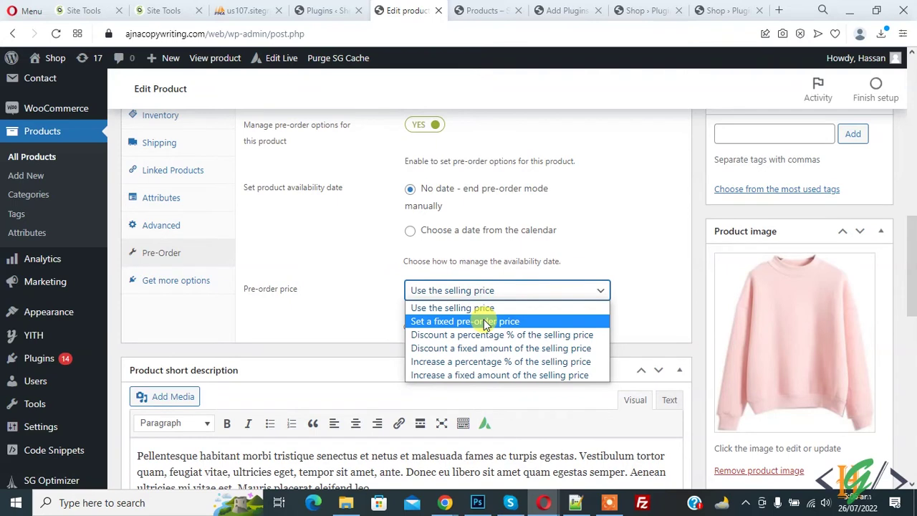
pyautogui.click(485, 322)
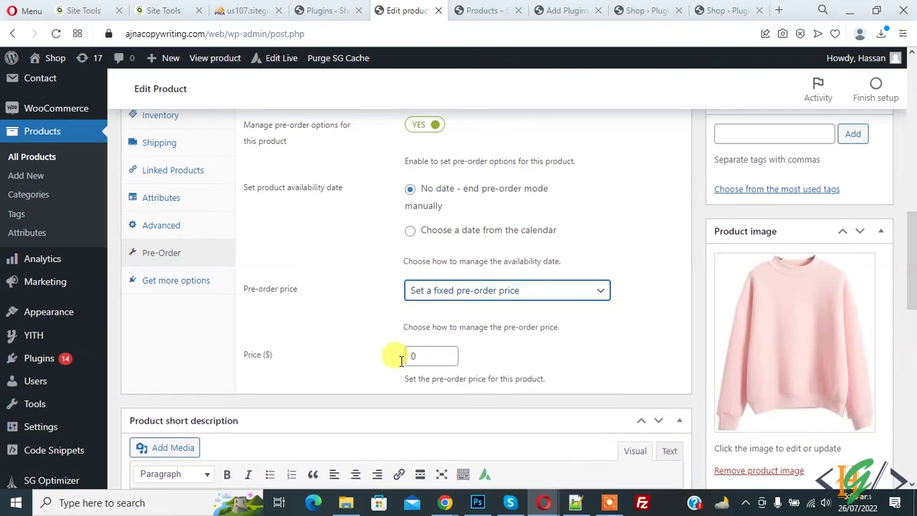
# Step: Try the percentage discount for the pre-order price, then choose "Discount a fixed amount of the selling price"
pyautogui.click(443, 290)
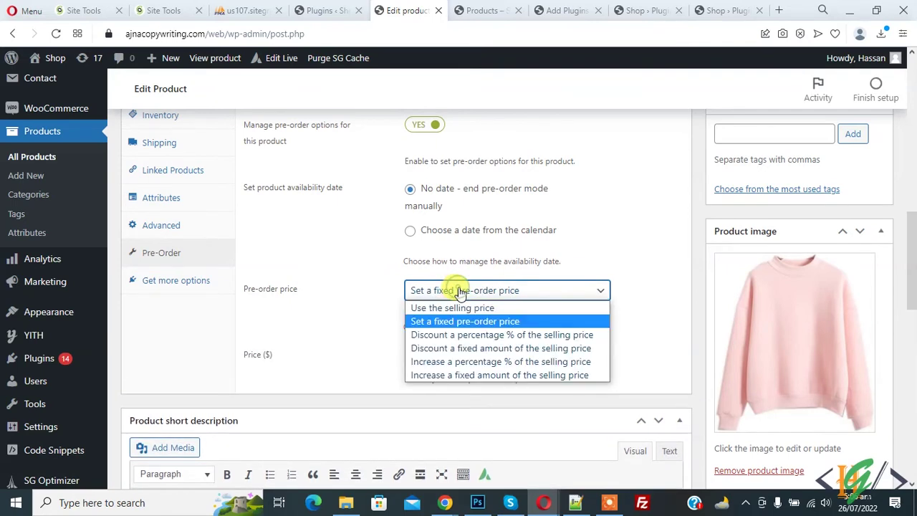
pyautogui.click(469, 338)
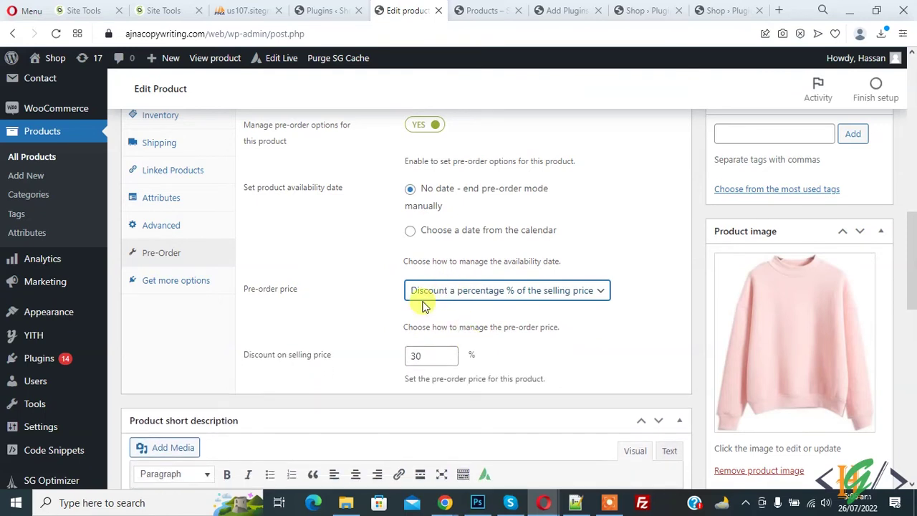
pyautogui.click(497, 296)
pyautogui.click(486, 348)
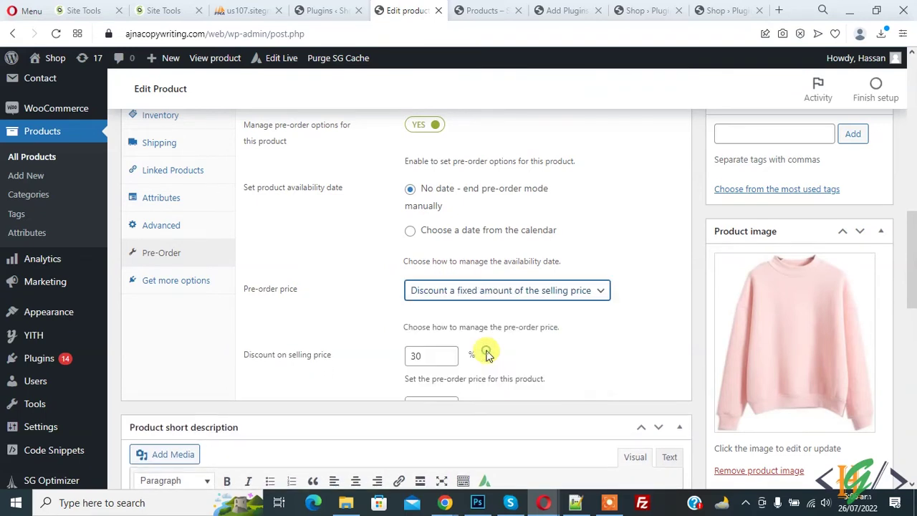
# Step: Review the pre-order price options without changing the selection and update the Pink Sweater product
pyautogui.click(471, 290)
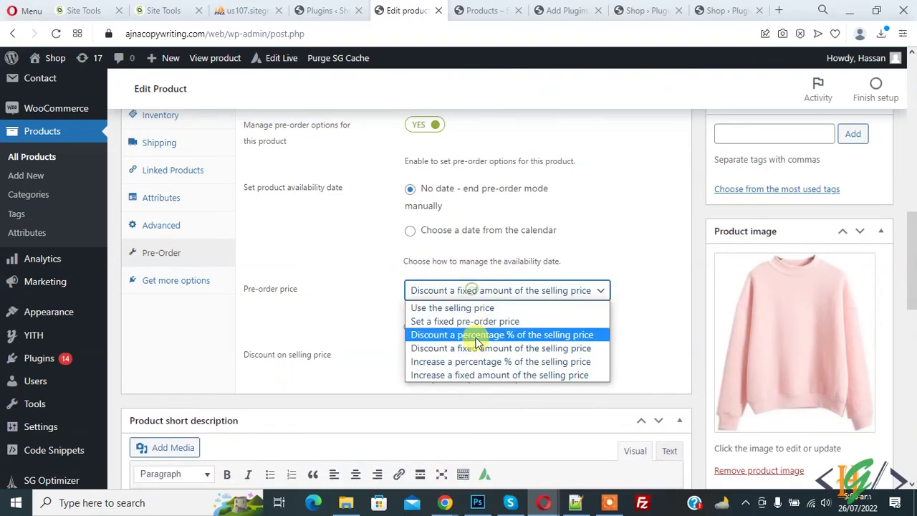
pyautogui.click(351, 287)
pyautogui.scroll(2, 456, 275)
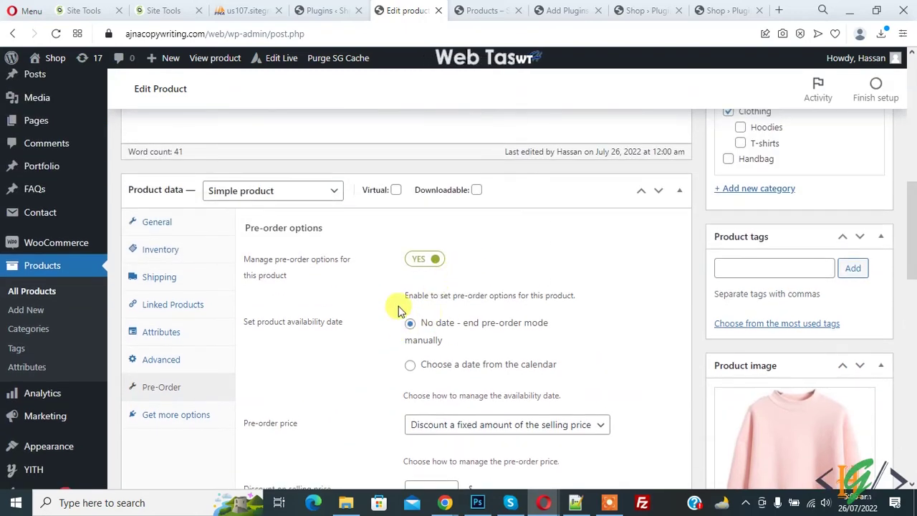
pyautogui.scroll(2, 783, 257)
pyautogui.scroll(1, 783, 257)
pyautogui.click(862, 198)
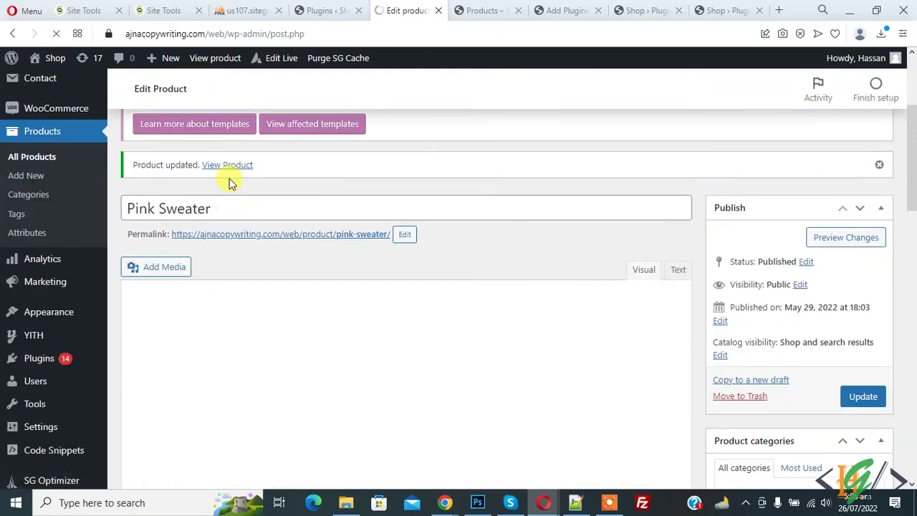
# Step: Open the Pink Sweater's store page in a new tab and check its price and pre-order button
pyautogui.rightClick(233, 171)
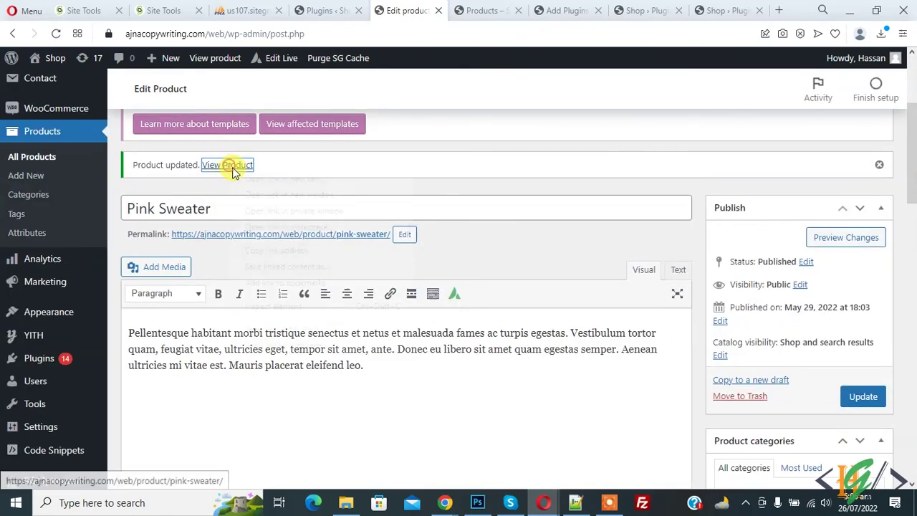
pyautogui.click(247, 180)
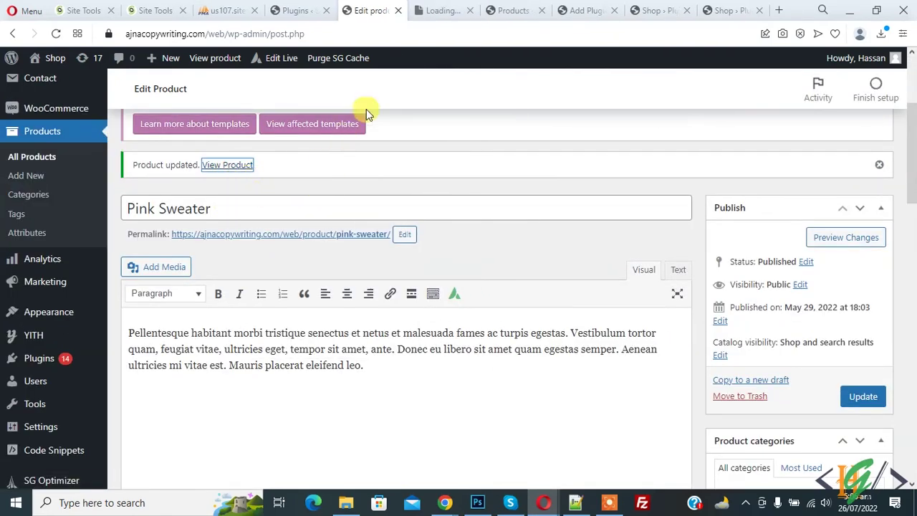
pyautogui.click(432, 7)
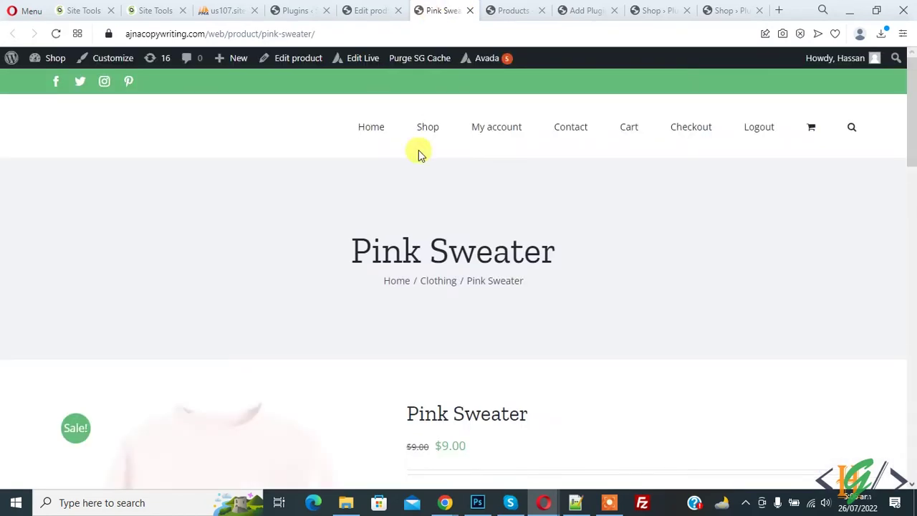
pyautogui.scroll(-5, 302, 185)
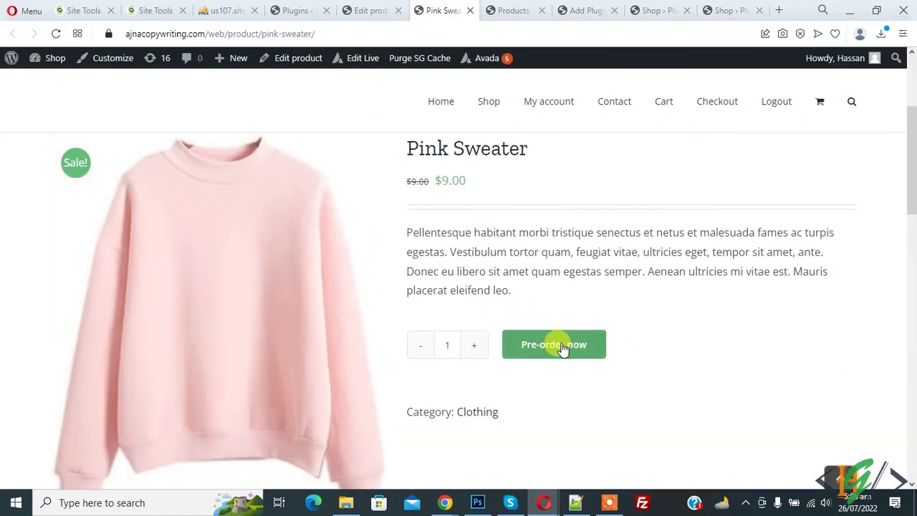
pyautogui.moveTo(442, 182); pyautogui.dragTo(486, 185)
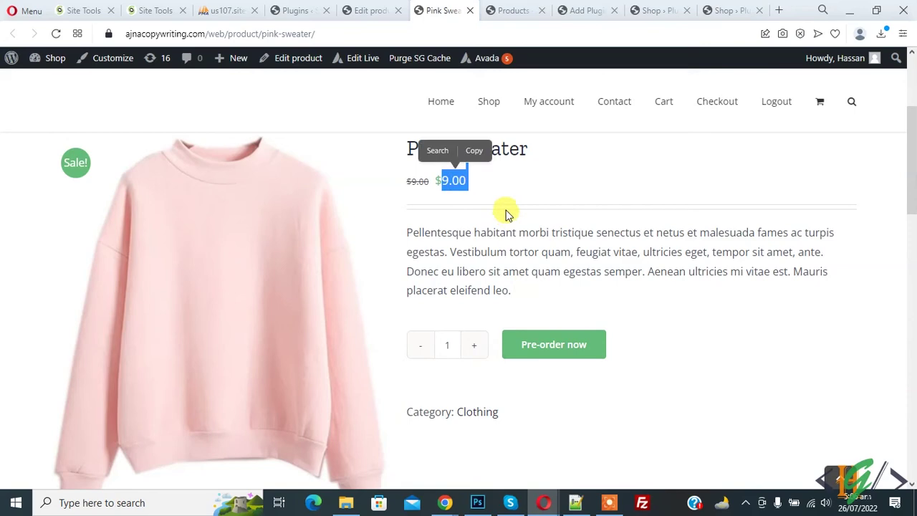
pyautogui.click(505, 211)
# Step: Return to the Pink Sweater's pre-order options and set the product availability date to "Choose a date from the calendar"
pyautogui.click(367, 10)
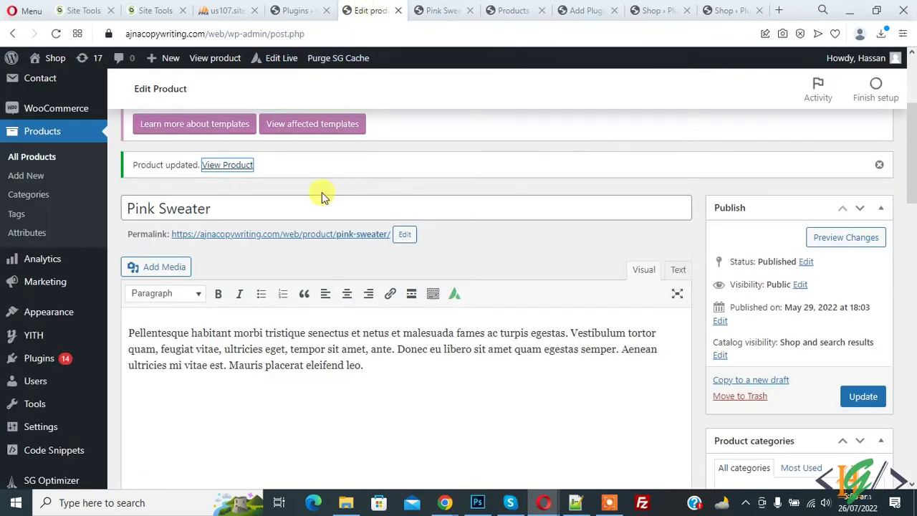
pyautogui.scroll(-10, 327, 190)
pyautogui.click(164, 317)
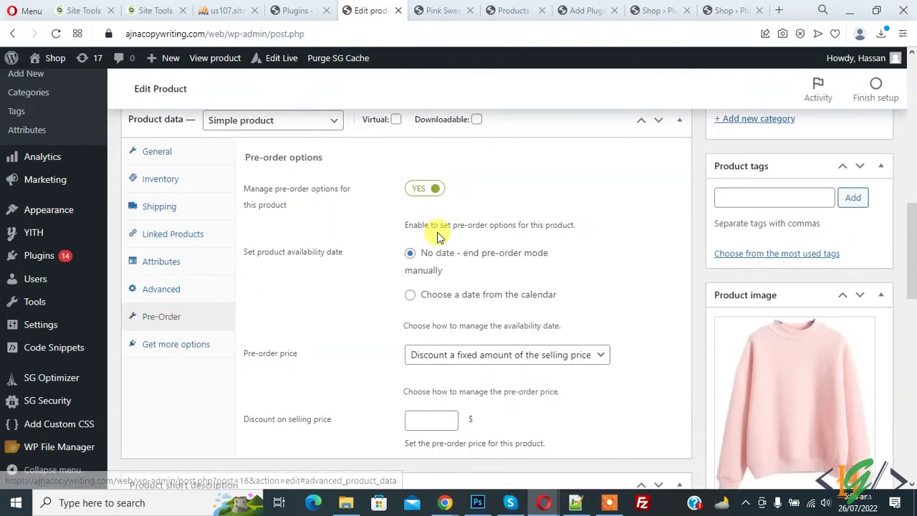
pyautogui.scroll(-2, 437, 208)
pyautogui.click(410, 163)
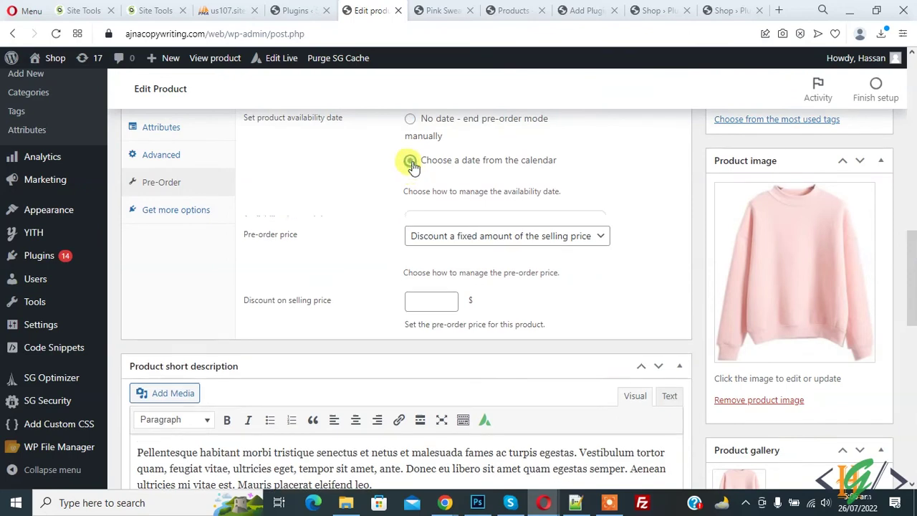
pyautogui.click(494, 221)
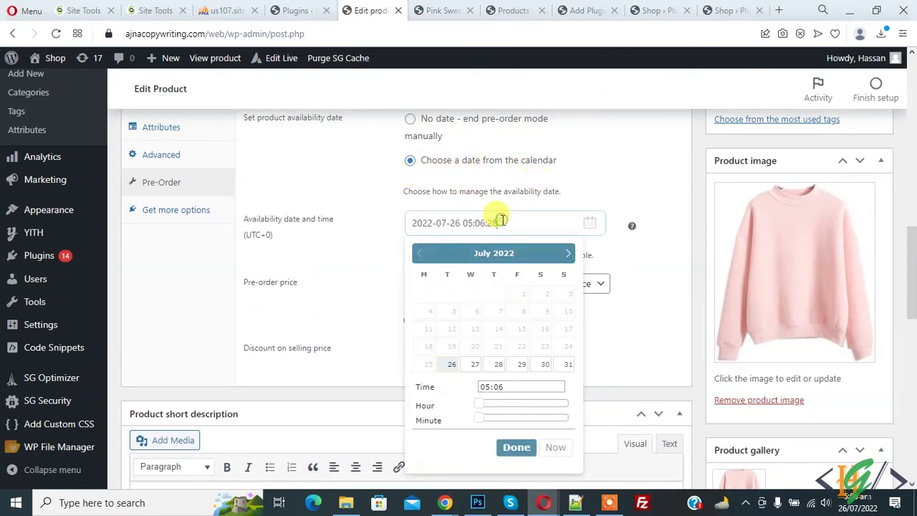
pyautogui.click(544, 365)
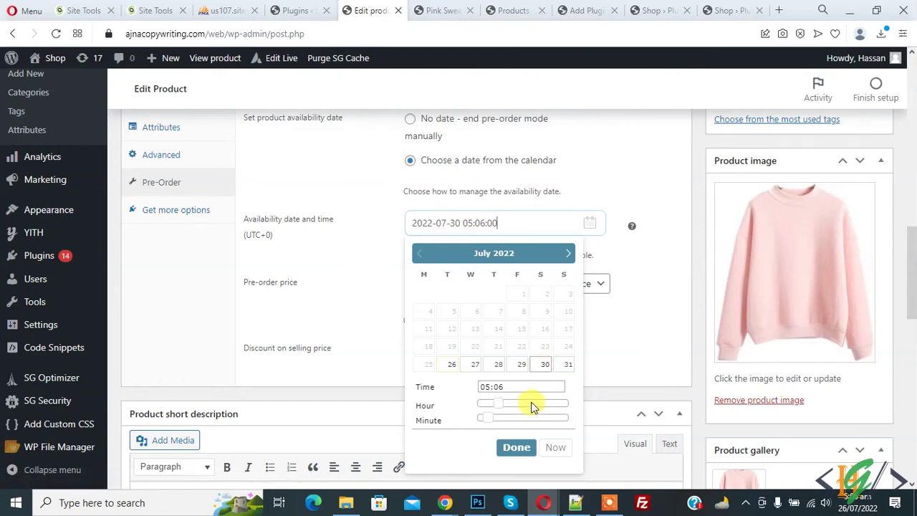
pyautogui.moveTo(499, 404); pyautogui.dragTo(489, 411)
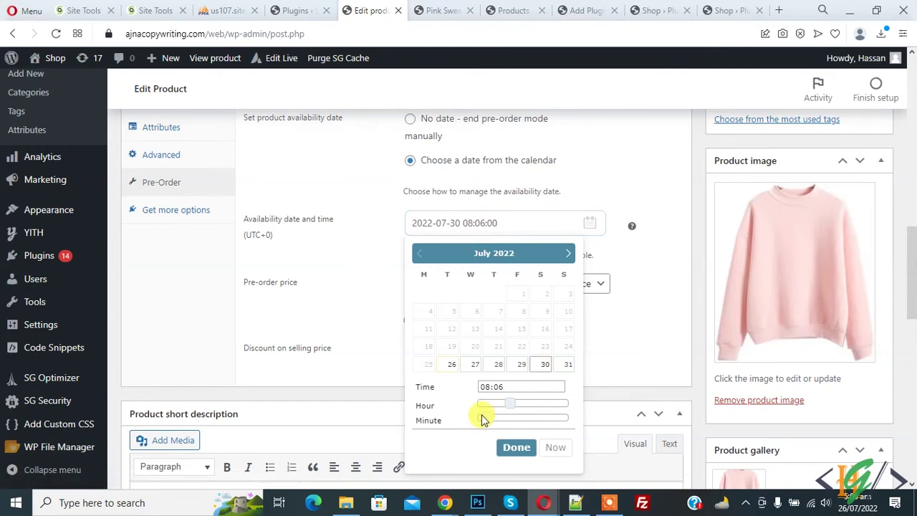
pyautogui.moveTo(502, 423); pyautogui.dragTo(503, 419)
pyautogui.click(513, 448)
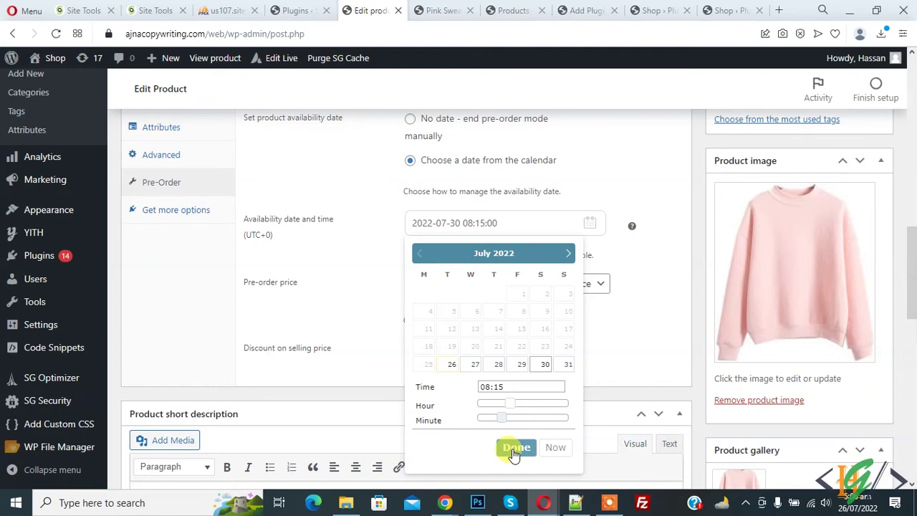
pyautogui.scroll(6, 820, 297)
pyautogui.click(860, 194)
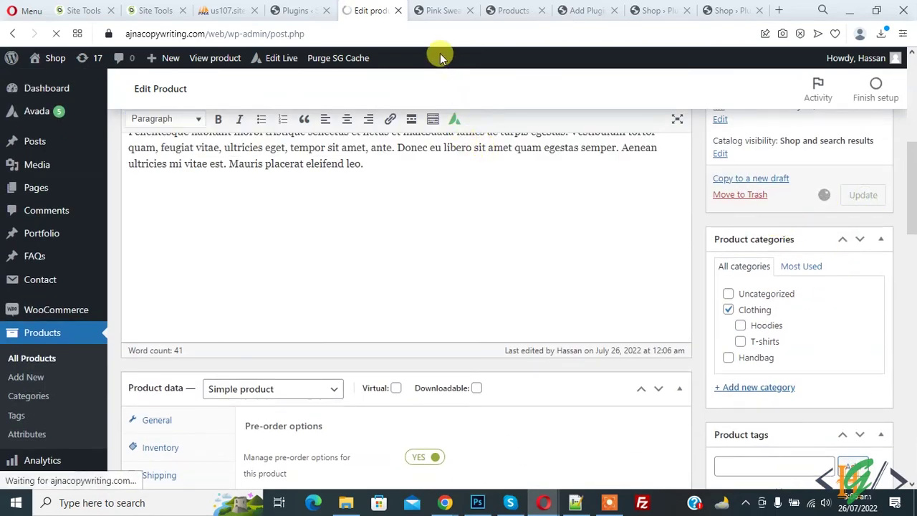
# Step: Reload the Pink Sweater's store page and check the availability date beside the price
pyautogui.click(438, 7)
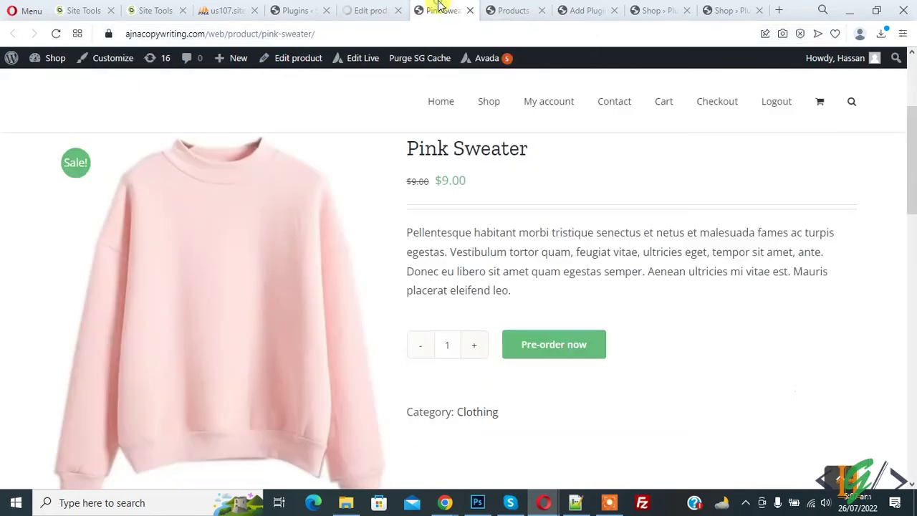
pyautogui.click(57, 34)
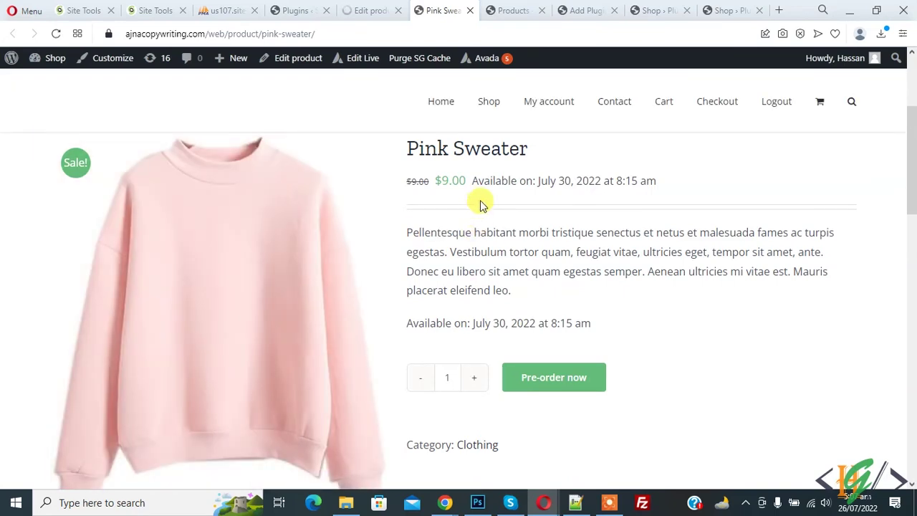
pyautogui.moveTo(471, 182); pyautogui.dragTo(646, 185)
pyautogui.click(687, 201)
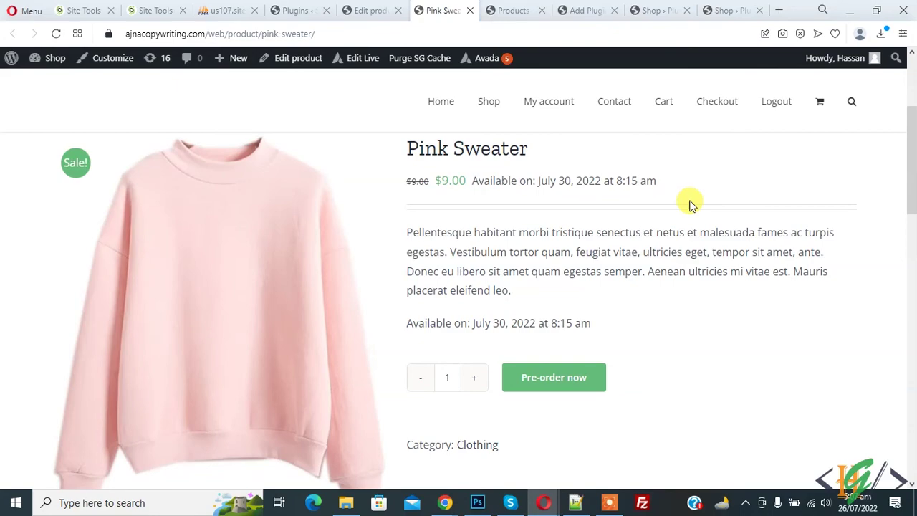
# Step: Return to the Pink Sweater's pre-order options and enter 30 as the discount on the selling price
pyautogui.click(368, 10)
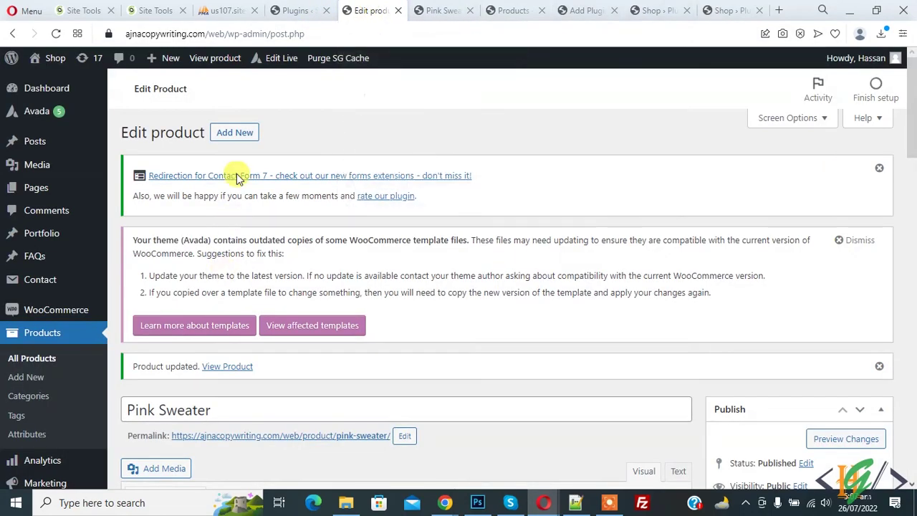
pyautogui.scroll(-15, 254, 179)
pyautogui.scroll(1, 193, 252)
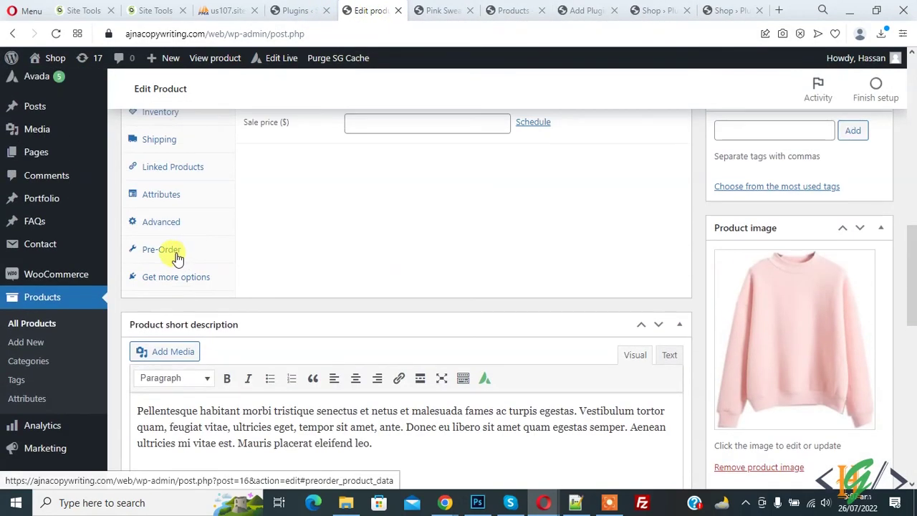
pyautogui.click(178, 255)
pyautogui.scroll(-2, 352, 248)
pyautogui.click(431, 223)
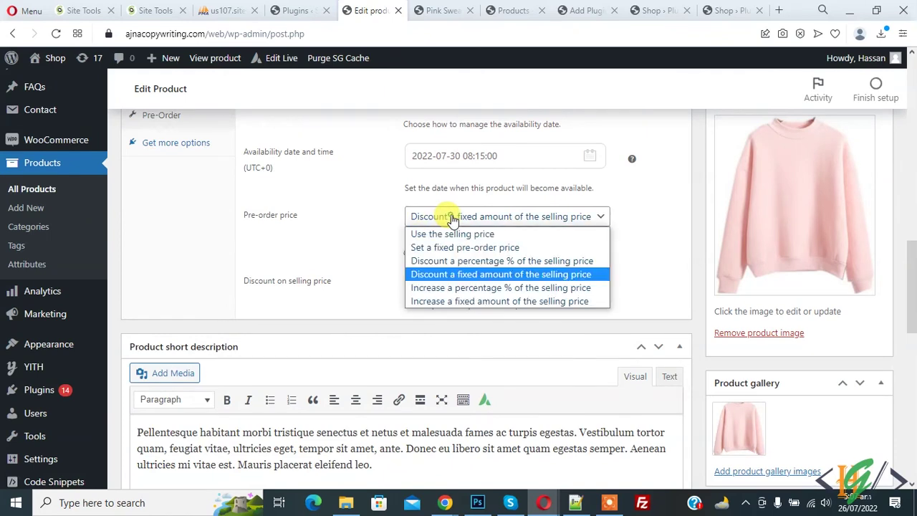
pyautogui.click(422, 272)
pyautogui.click(421, 283)
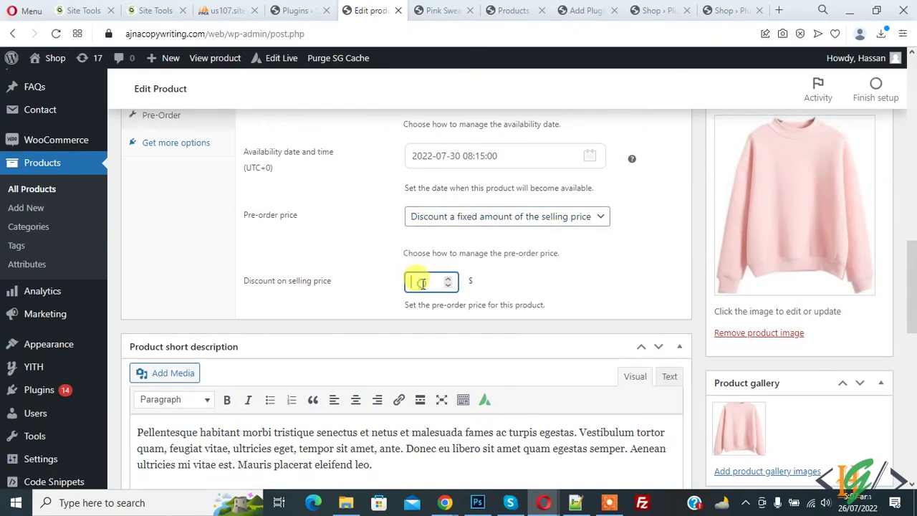
pyautogui.write('30')
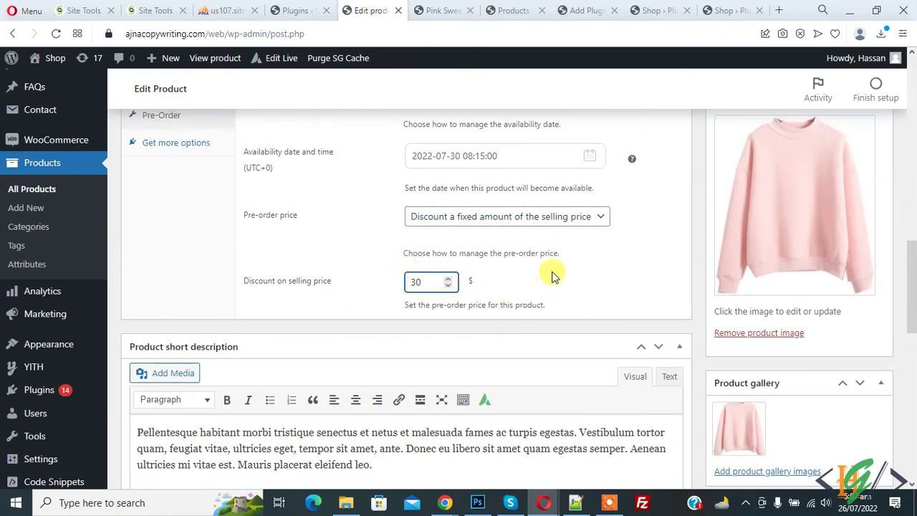
# Step: Change the pre-order price option to "Discount a percentage % of the selling price" and update the product
pyautogui.click(499, 219)
pyautogui.click(495, 262)
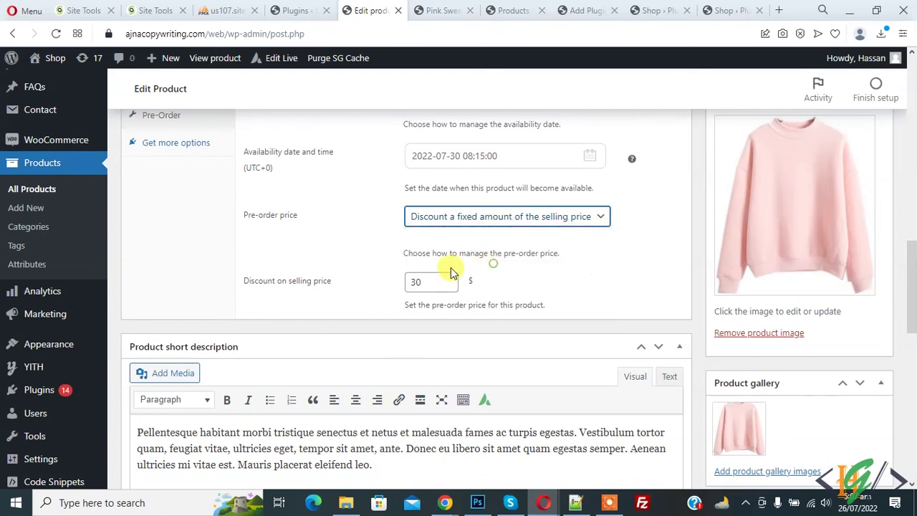
pyautogui.scroll(2, 645, 270)
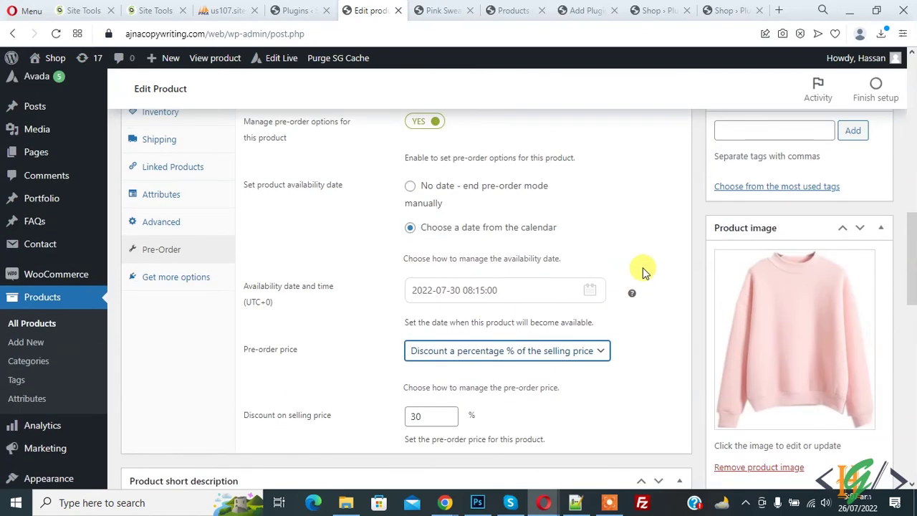
pyautogui.scroll(4, 858, 171)
pyautogui.click(861, 129)
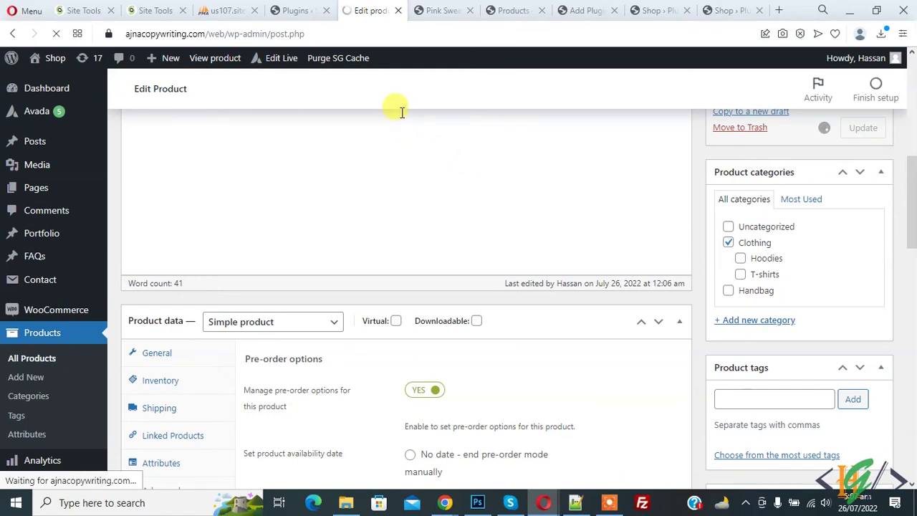
# Step: Go to the Pink Sweater's store page and compare the regular price with the discounted pre-order price
pyautogui.click(436, 9)
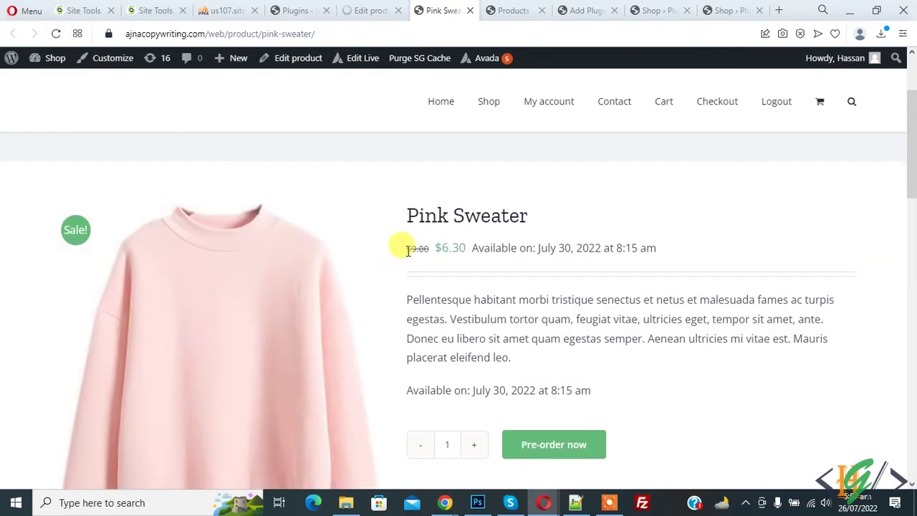
pyautogui.moveTo(411, 247); pyautogui.dragTo(432, 256)
pyautogui.click(433, 263)
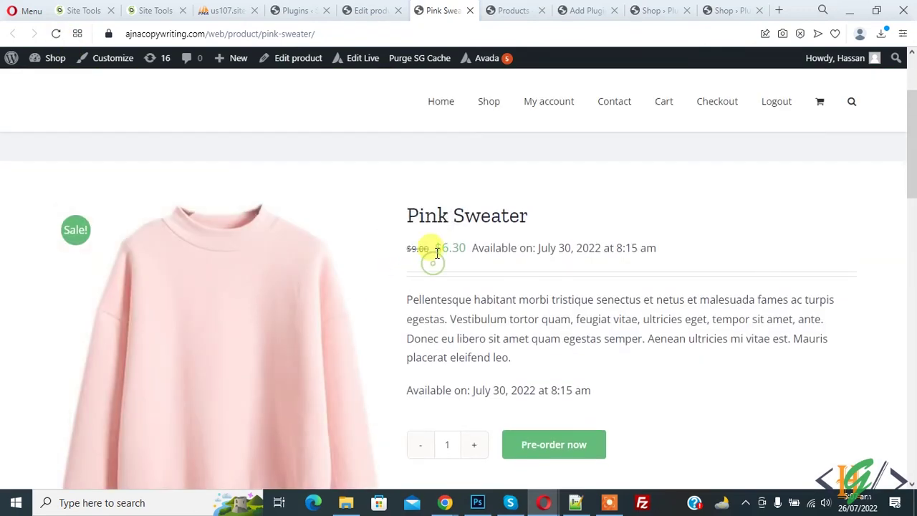
pyautogui.moveTo(463, 248); pyautogui.dragTo(461, 248)
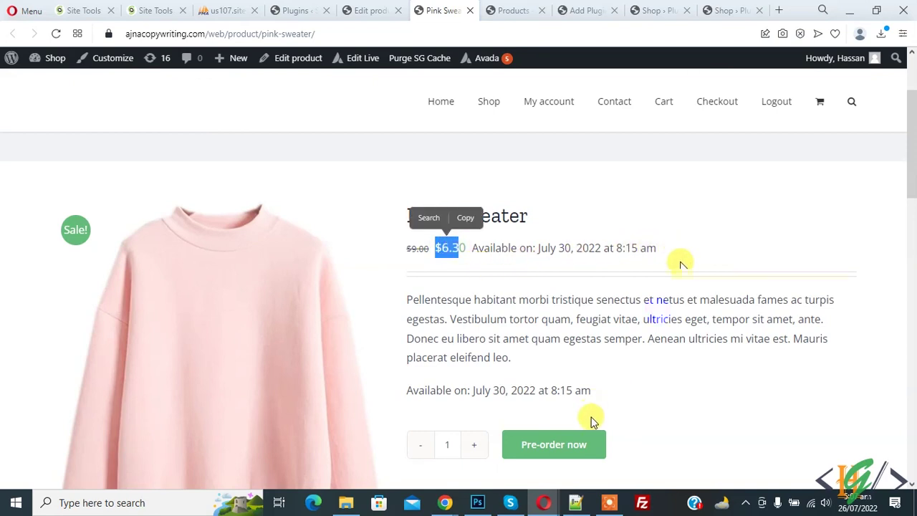
pyautogui.click(693, 229)
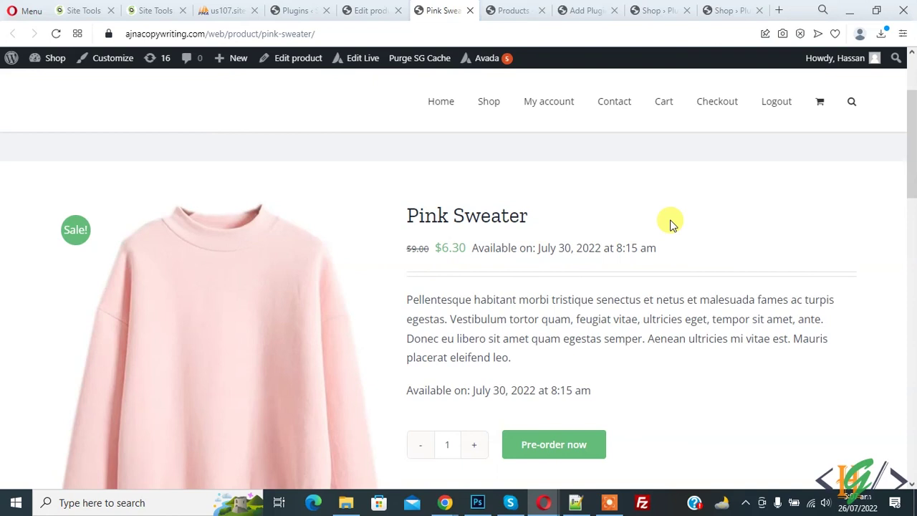